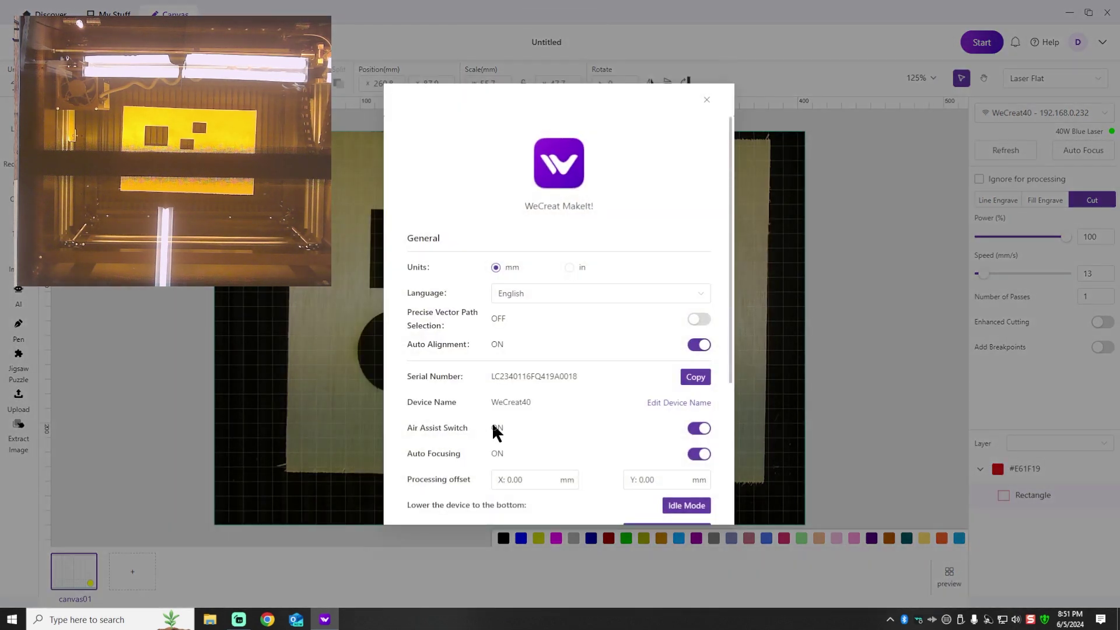
pyautogui.scroll(-4, 495, 426)
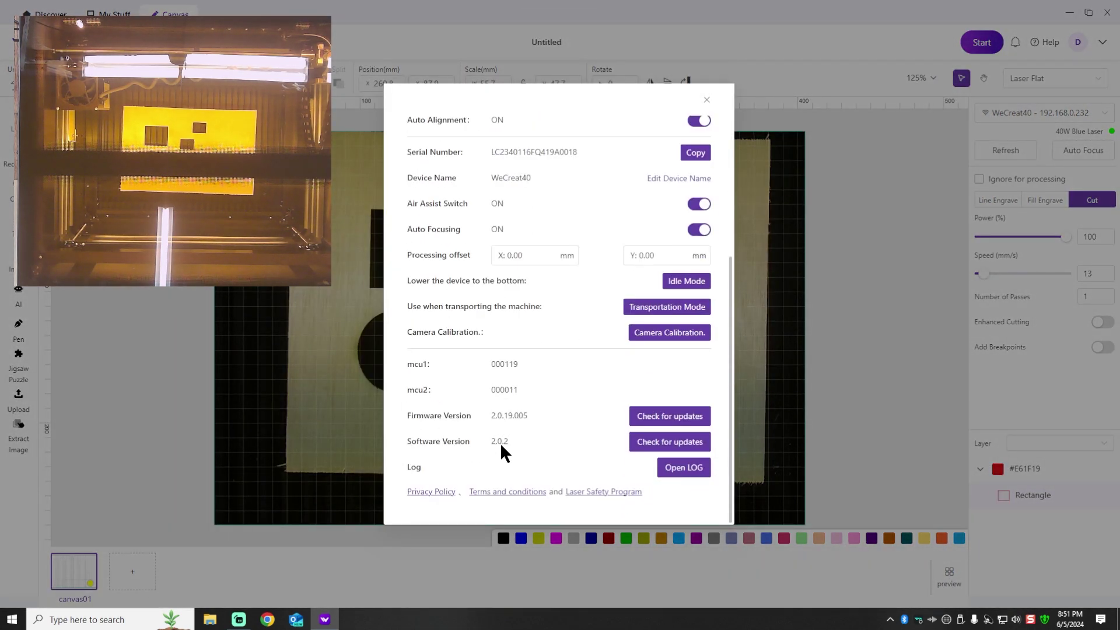
pyautogui.click(677, 424)
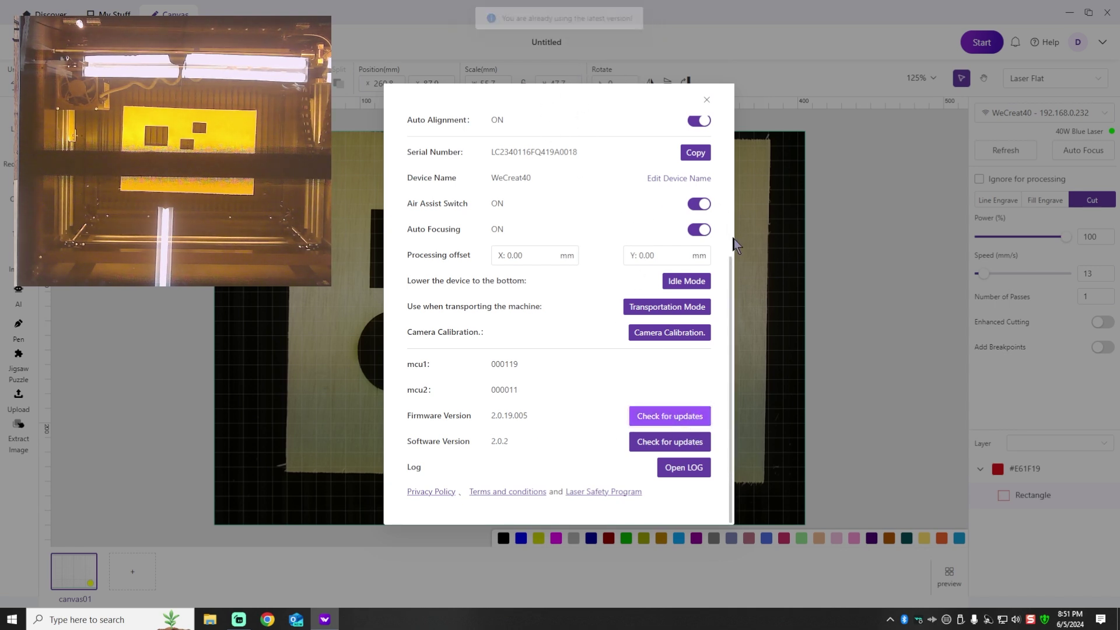
pyautogui.click(707, 99)
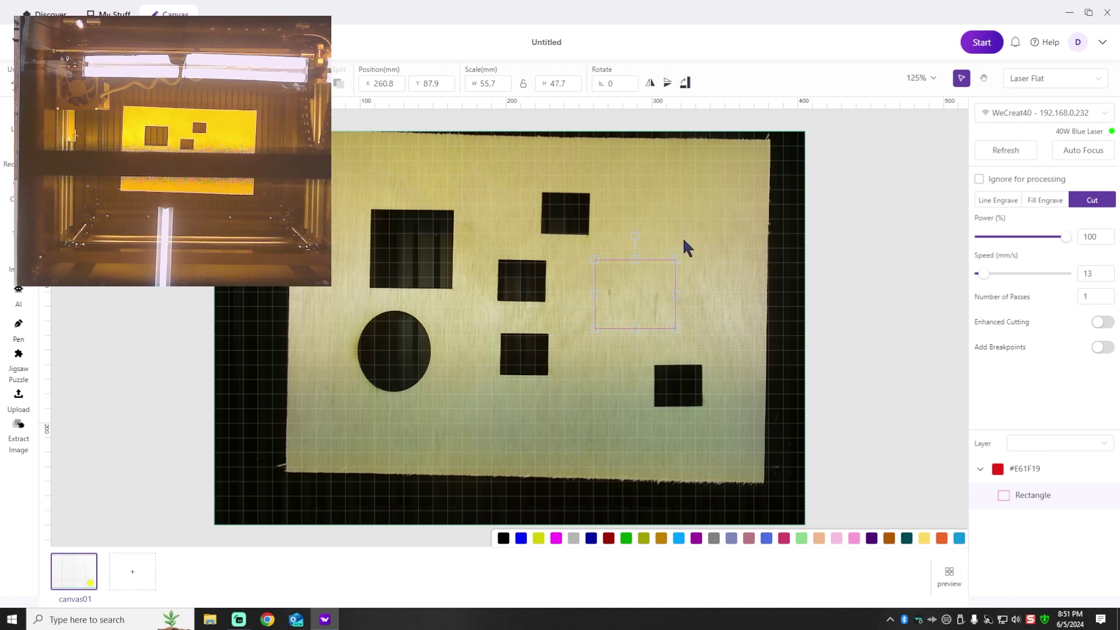
# Step: Move the rectangle up and right onto an uncut area of the sheet and auto-focus the laser
pyautogui.moveTo(637, 292); pyautogui.dragTo(681, 210)
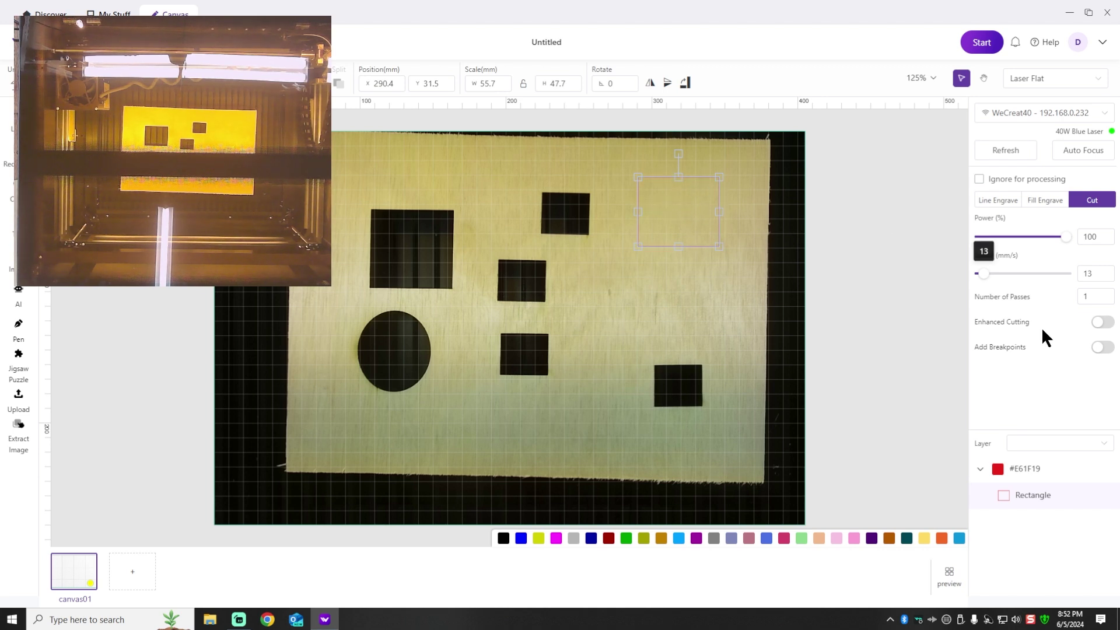
pyautogui.click(1084, 153)
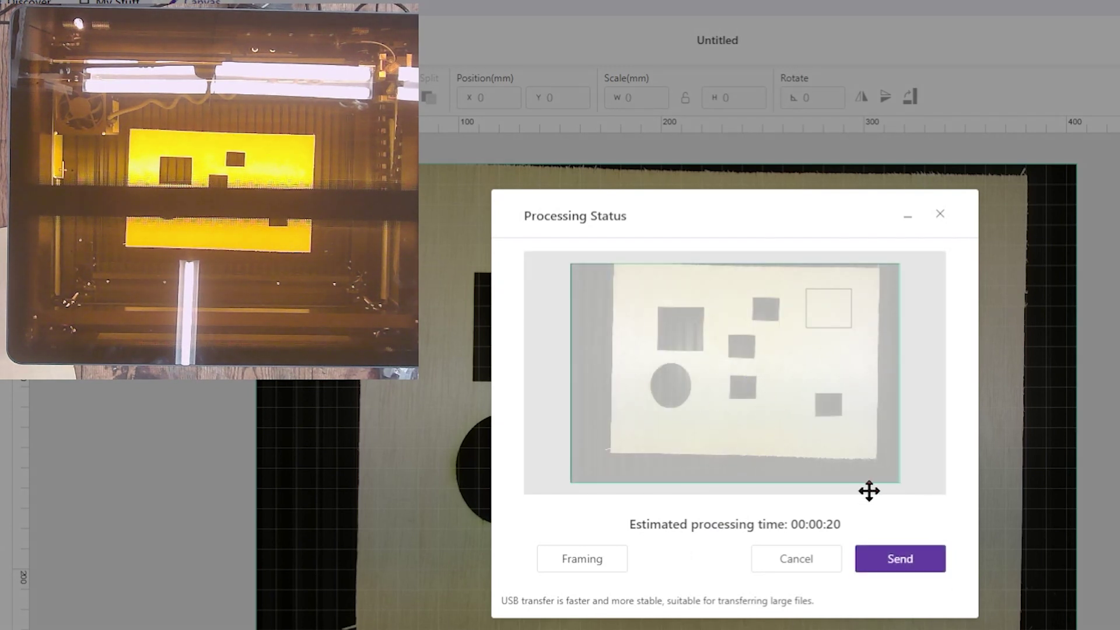
# Step: Send the rectangle cut job to the laser and let it finish processing
pyautogui.click(906, 559)
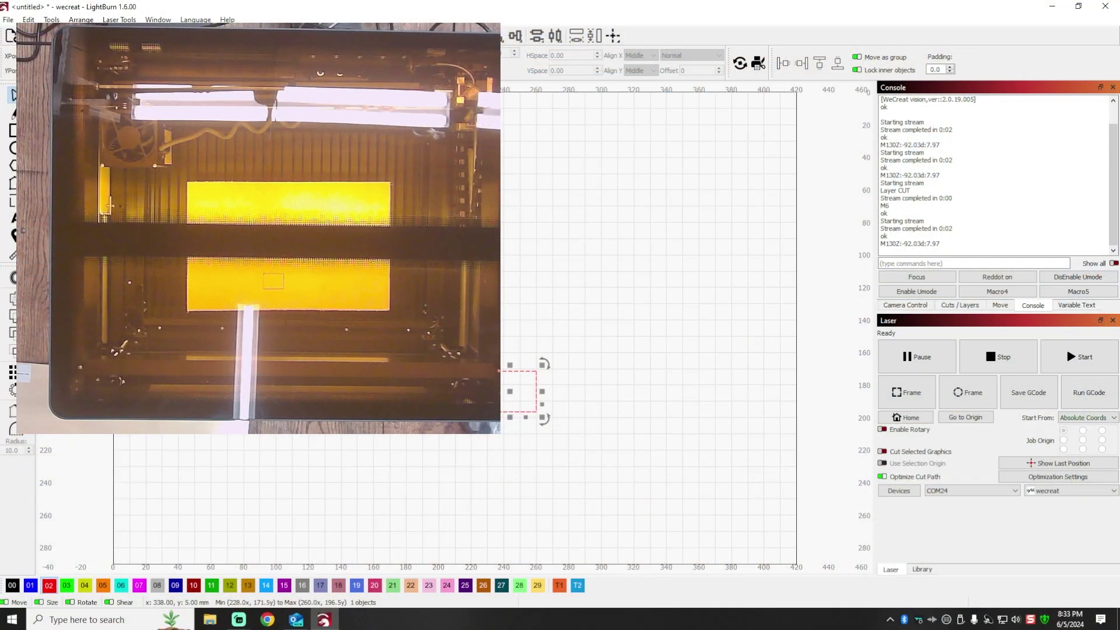
# Step: Focus the laser, frame and cut a square, then frame the rectangle at its higher position
pyautogui.click(914, 279)
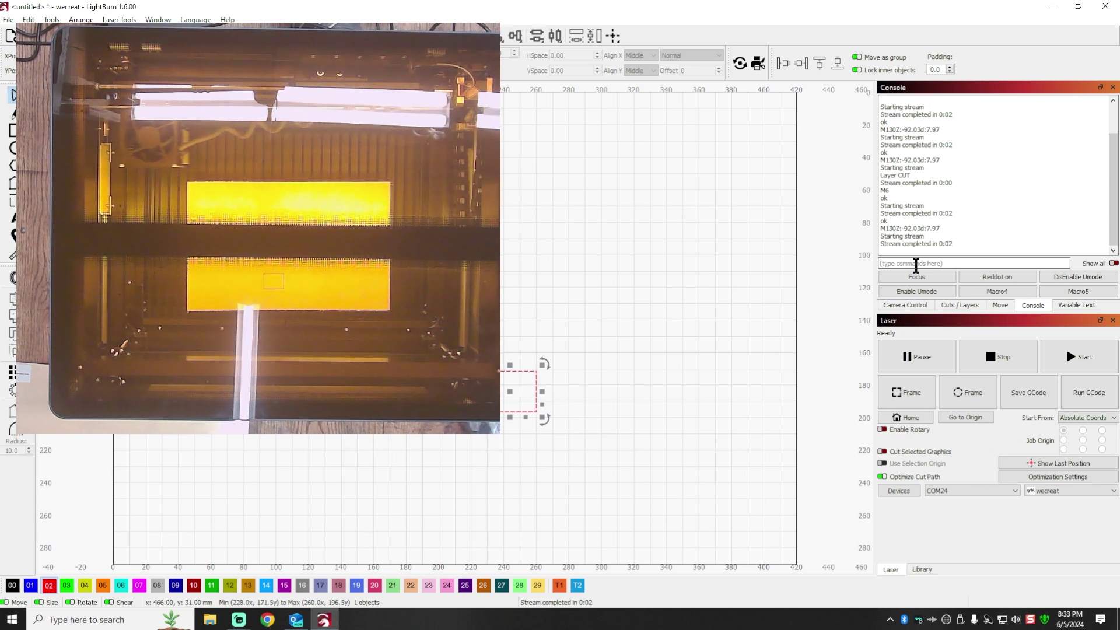
pyautogui.click(910, 394)
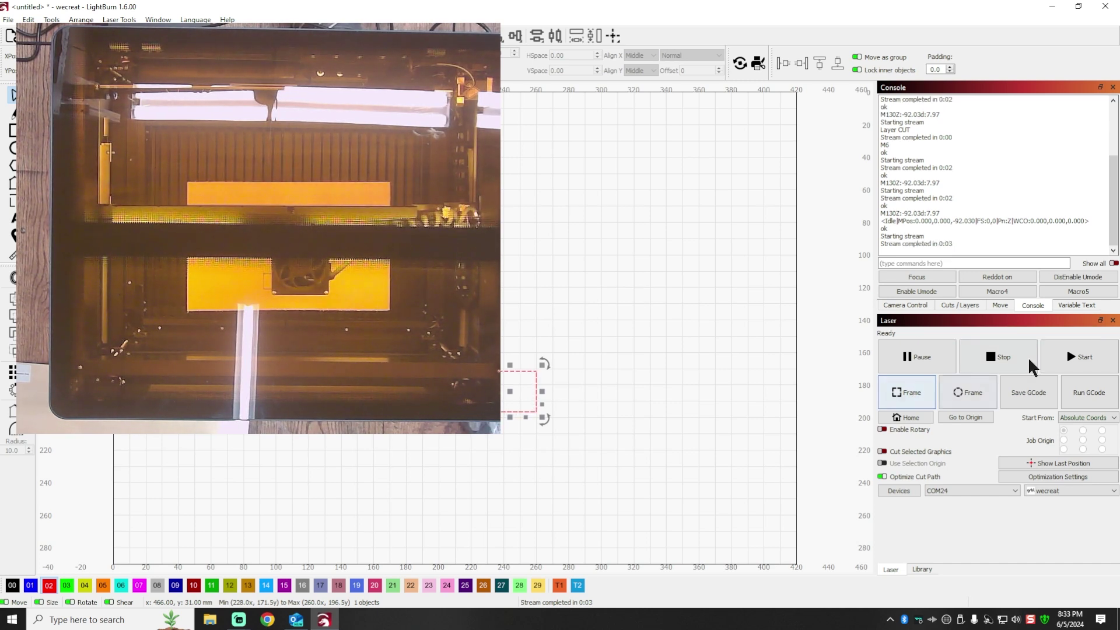
pyautogui.click(1077, 359)
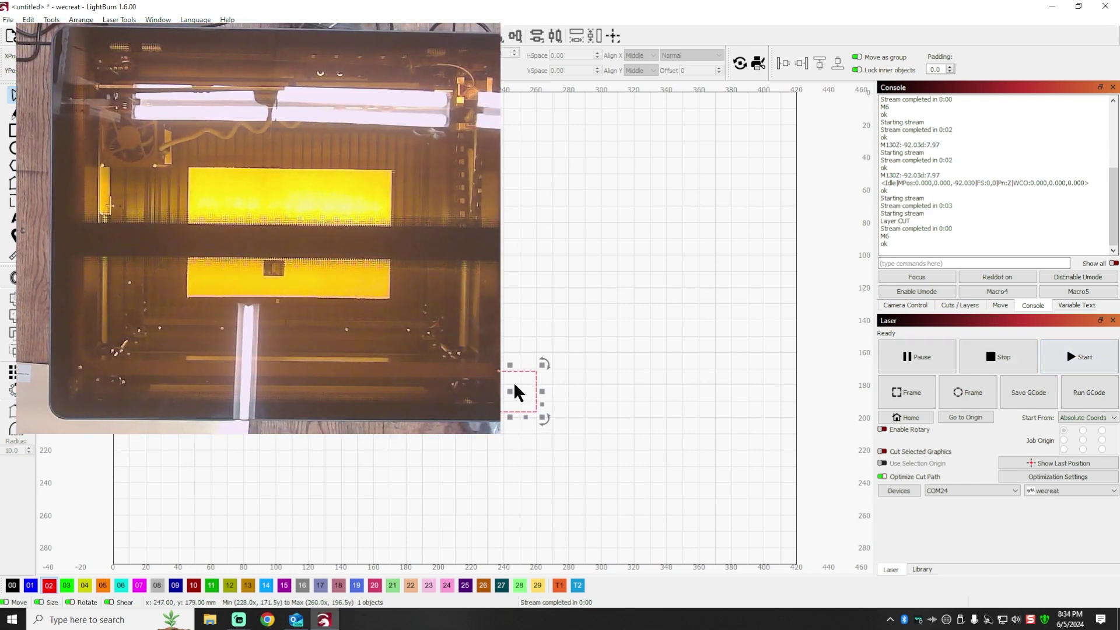
pyautogui.click(508, 296)
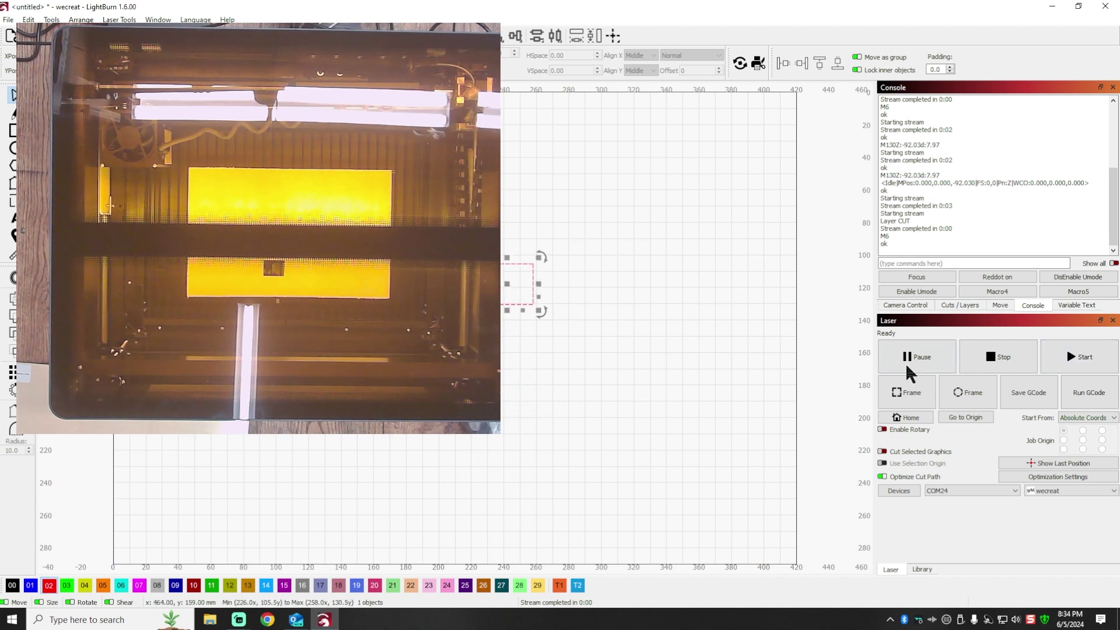
pyautogui.click(913, 394)
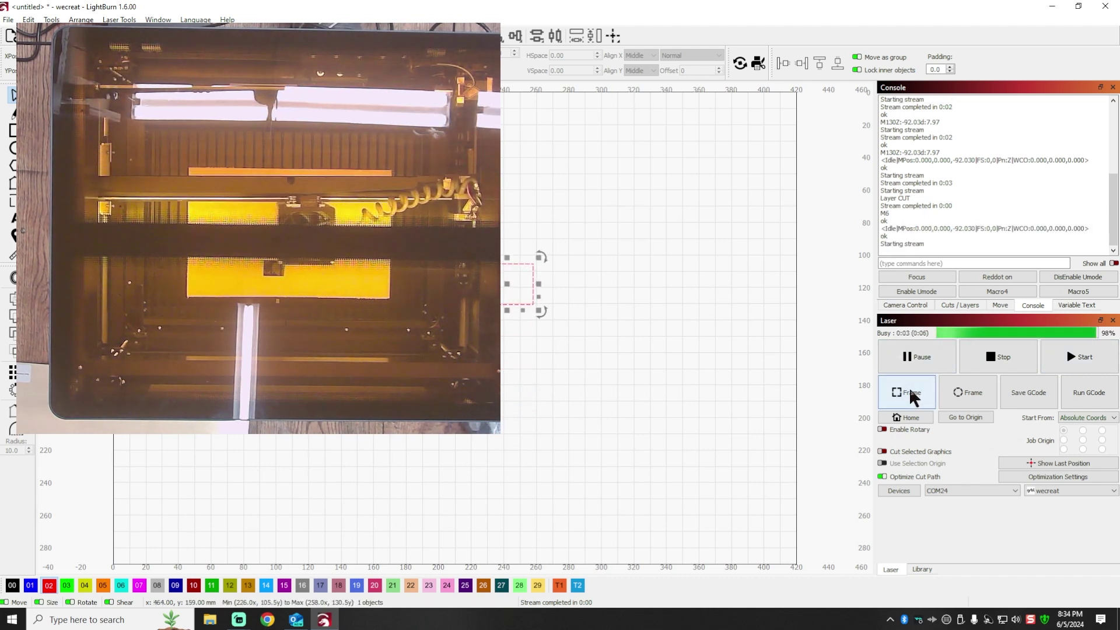
# Step: Slow the CUT layer to 13 mm/s and cut another square through the sheet
pyautogui.click(971, 306)
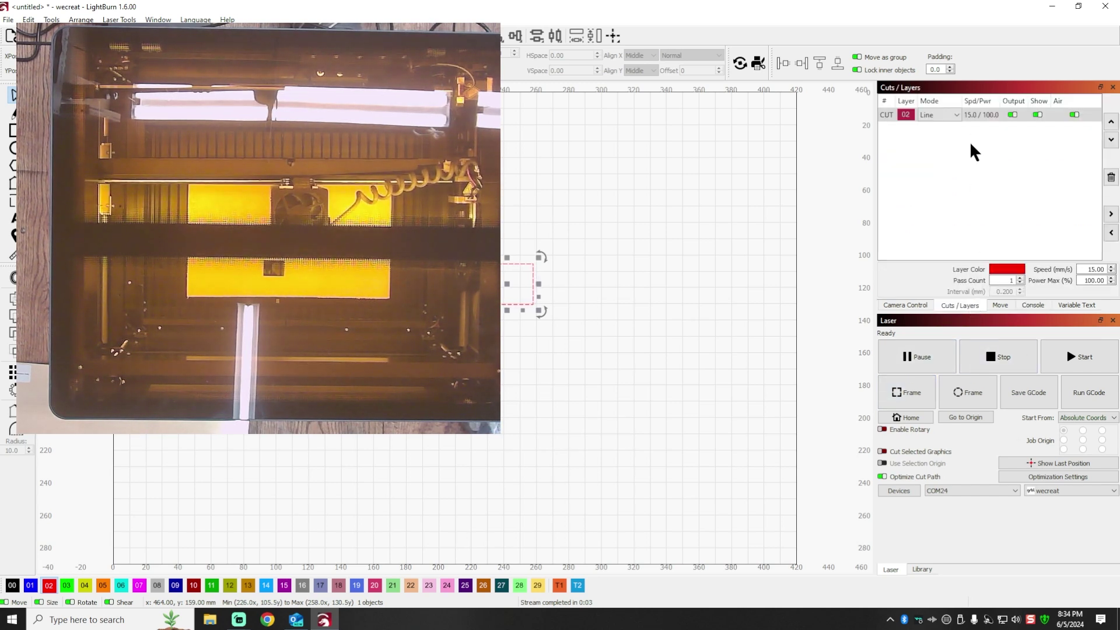
pyautogui.doubleClick(980, 115)
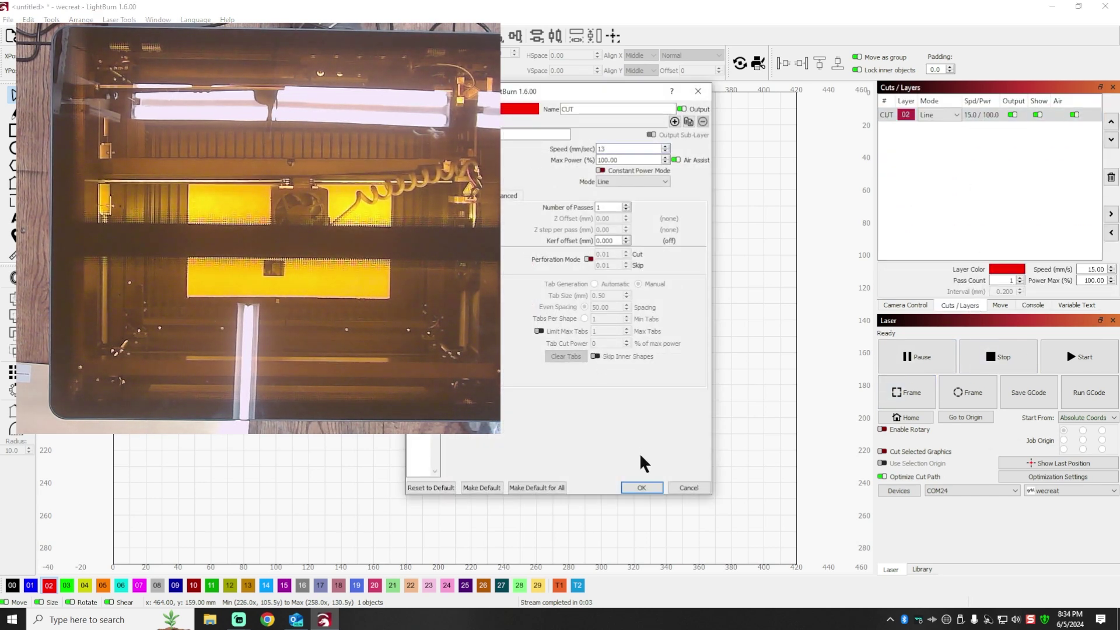
pyautogui.click(641, 488)
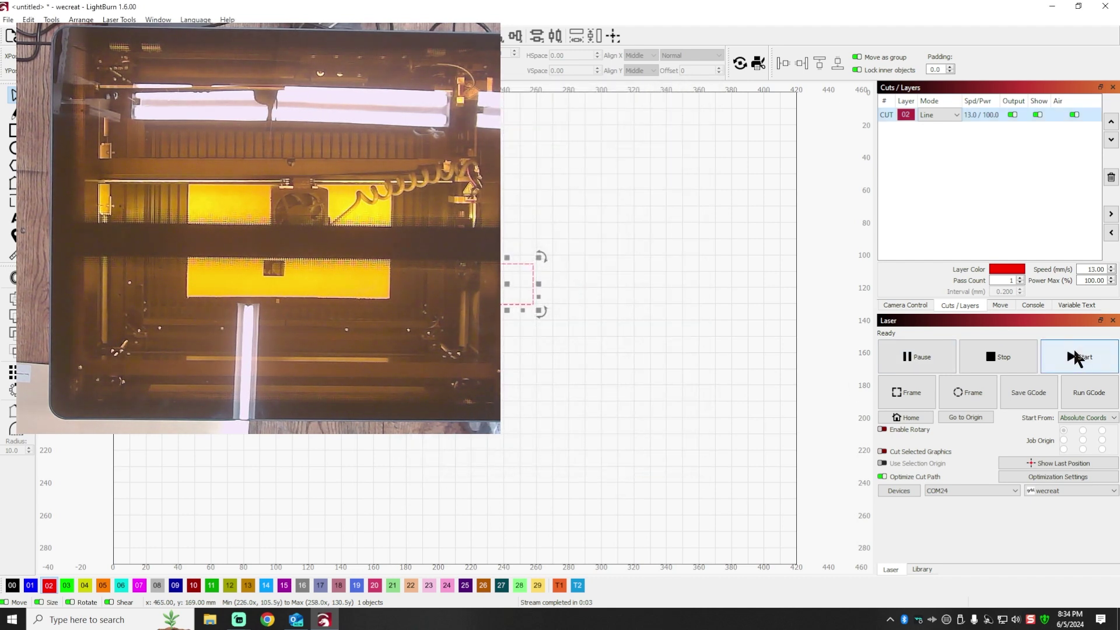
pyautogui.click(1076, 356)
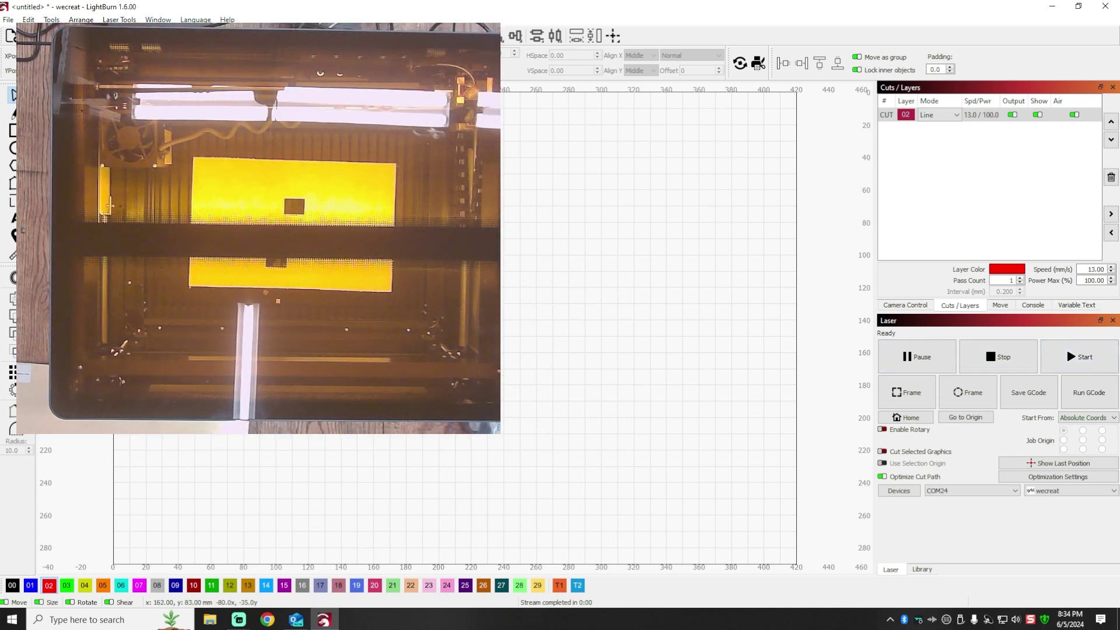
# Step: Frame the moved rectangle and cut a further square beside the first
pyautogui.click(908, 395)
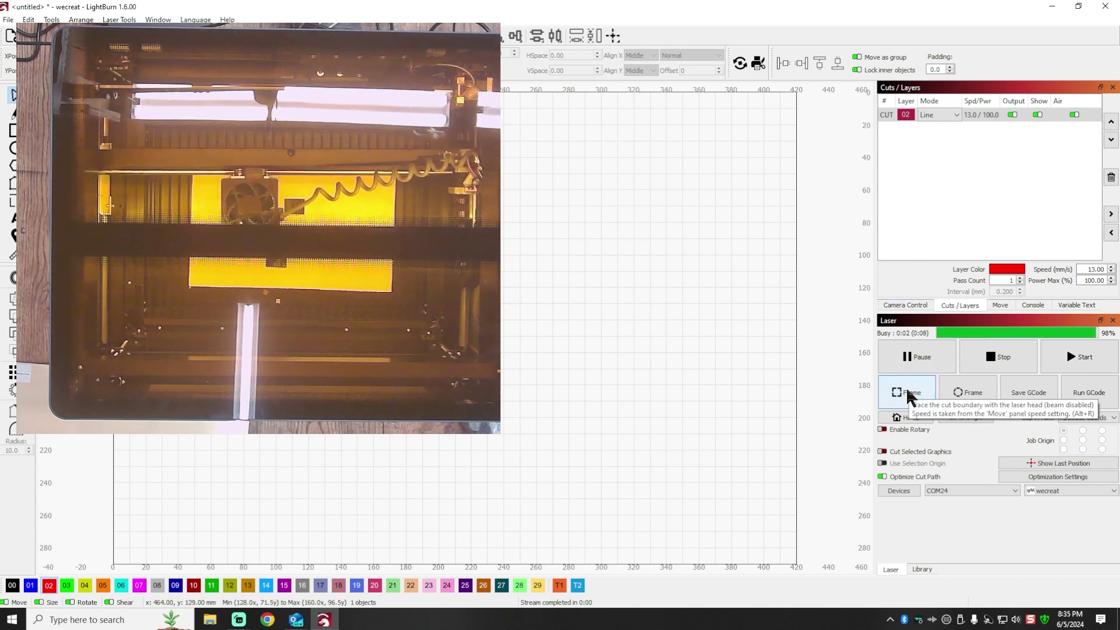
pyautogui.click(1097, 357)
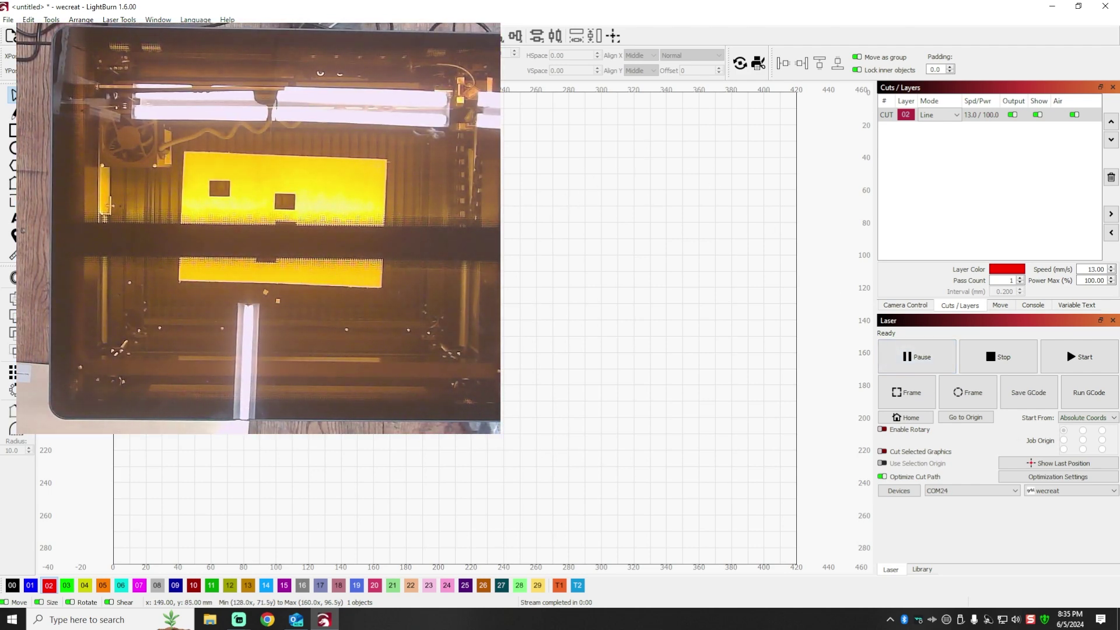
# Step: Replace the rectangle with the round The Black Shack logo, placed and framed on uncut sheet
pyautogui.press('Delete')
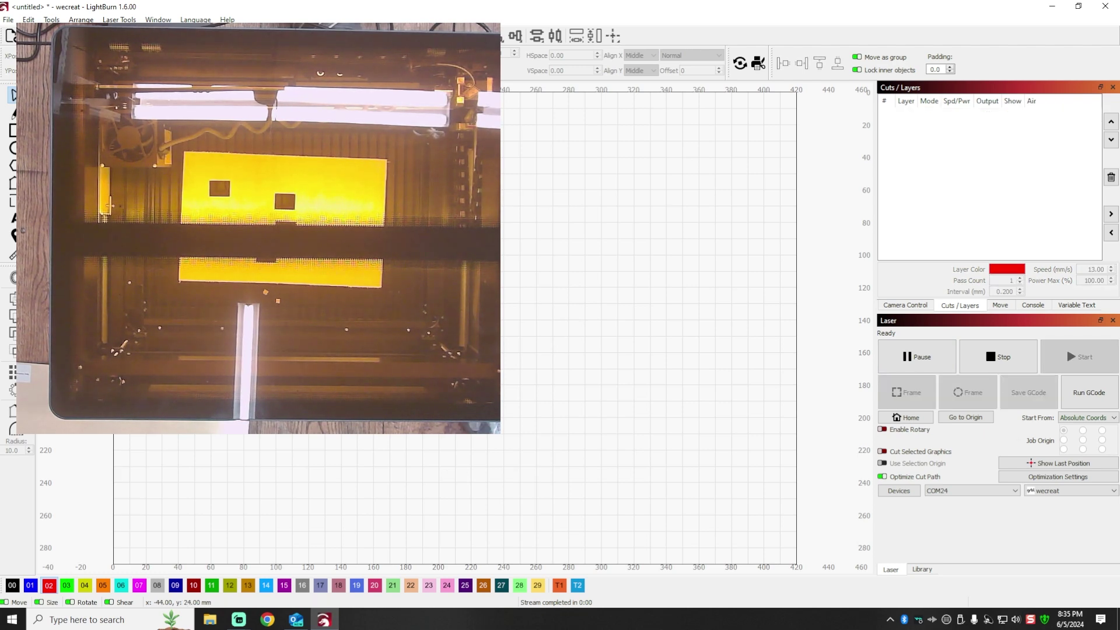
pyautogui.hotkey('ctrl', 'z')
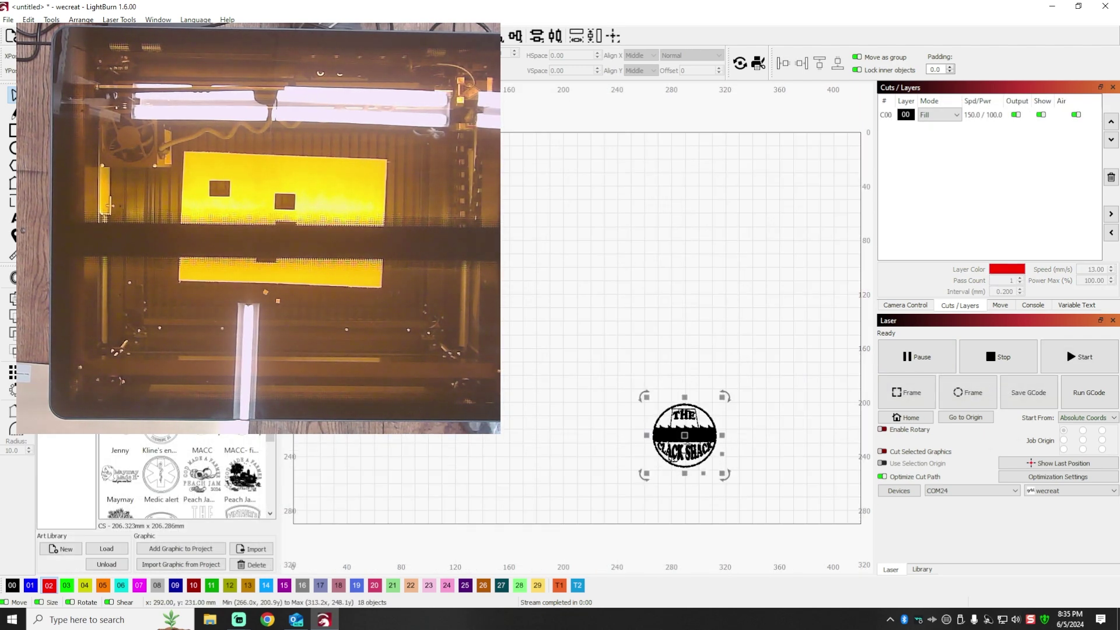
pyautogui.moveTo(681, 436); pyautogui.dragTo(555, 312)
pyautogui.click(907, 392)
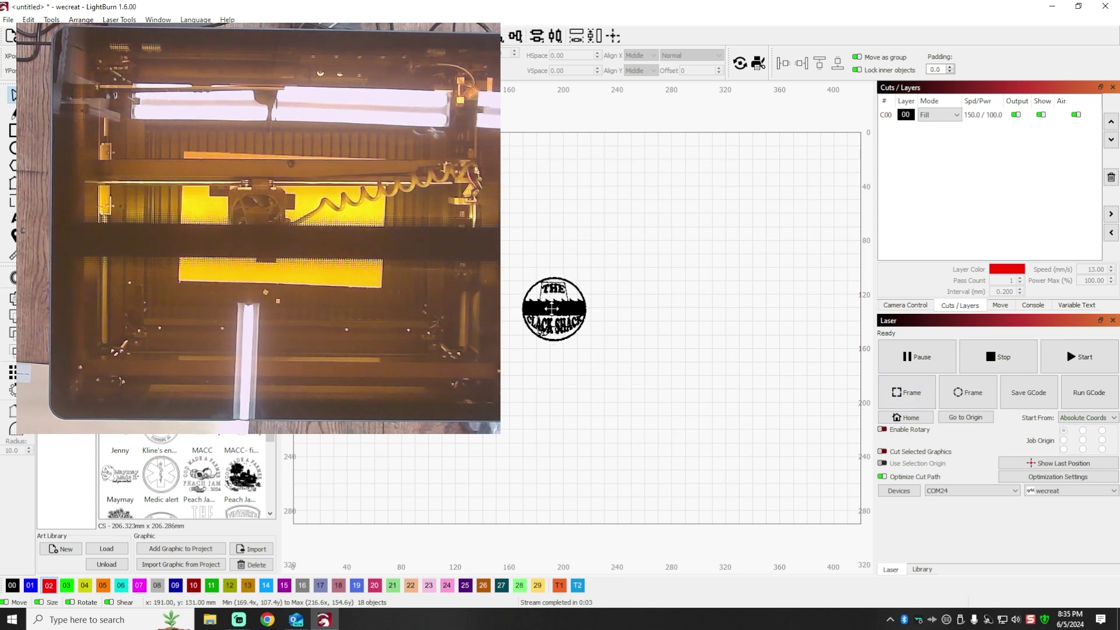
pyautogui.moveTo(557, 311); pyautogui.dragTo(728, 270)
pyautogui.click(904, 394)
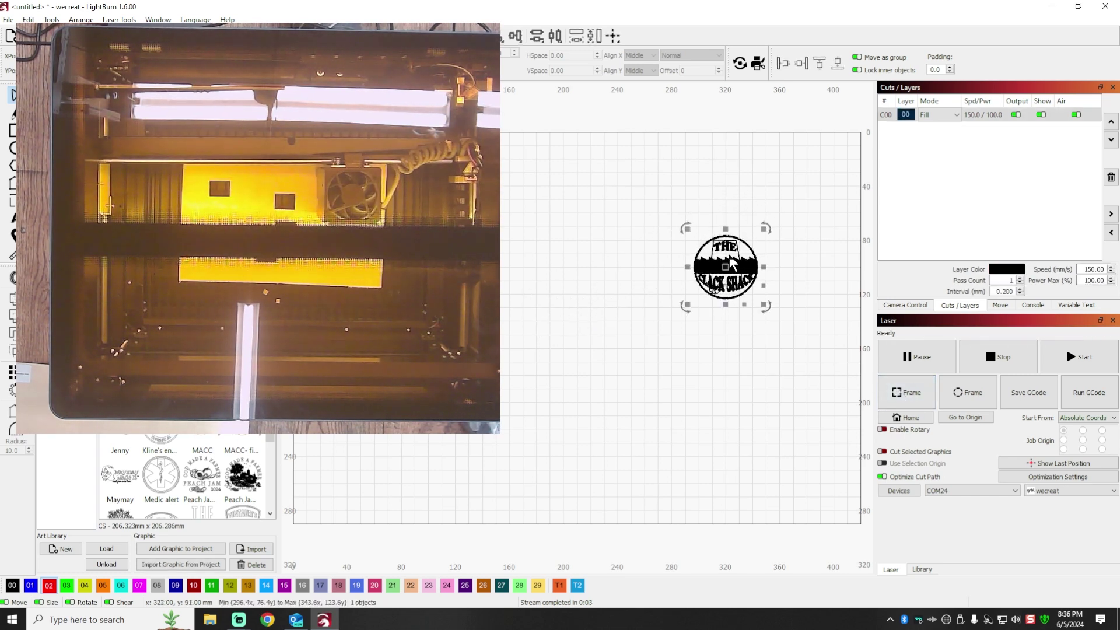
# Step: Group the logo and add a 1 mm rounded offset outline on the CUT layer
pyautogui.hotkey('ctrl', 'g')
pyautogui.hotkey('alt', 'o')
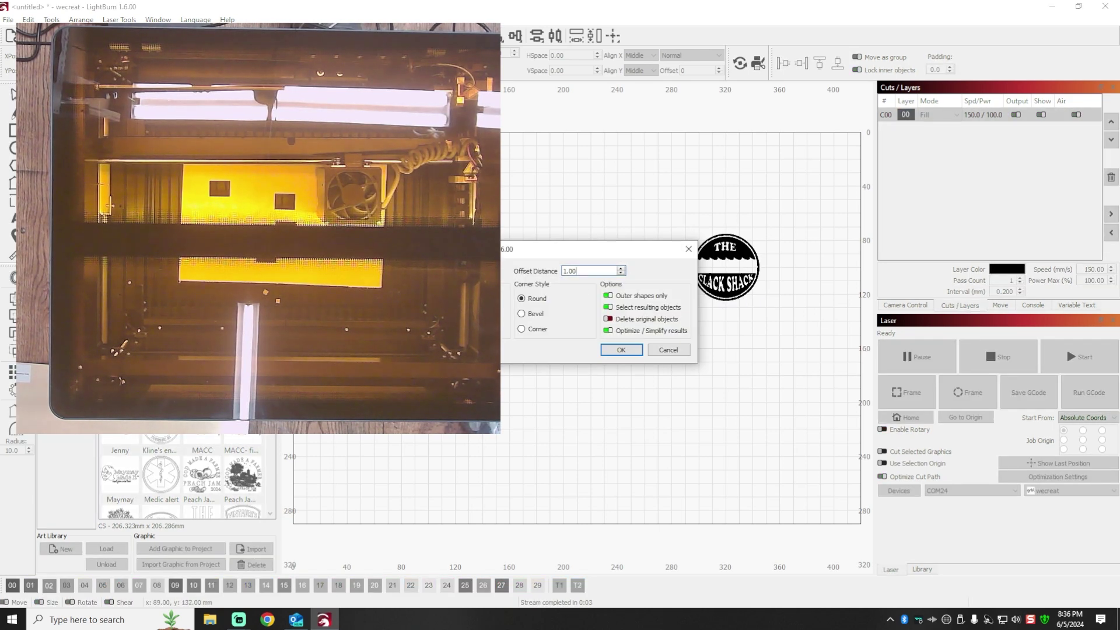
pyautogui.click(621, 350)
pyautogui.click(54, 588)
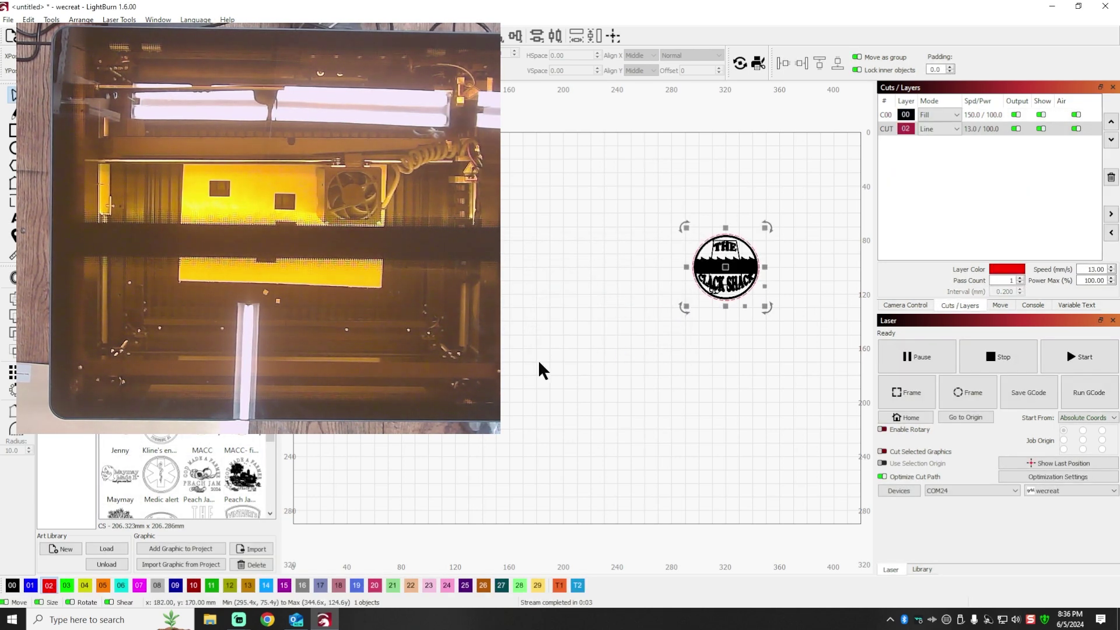
# Step: Set the fill layer speed to 200 mm/s and start the engrave and cut job
pyautogui.doubleClick(981, 115)
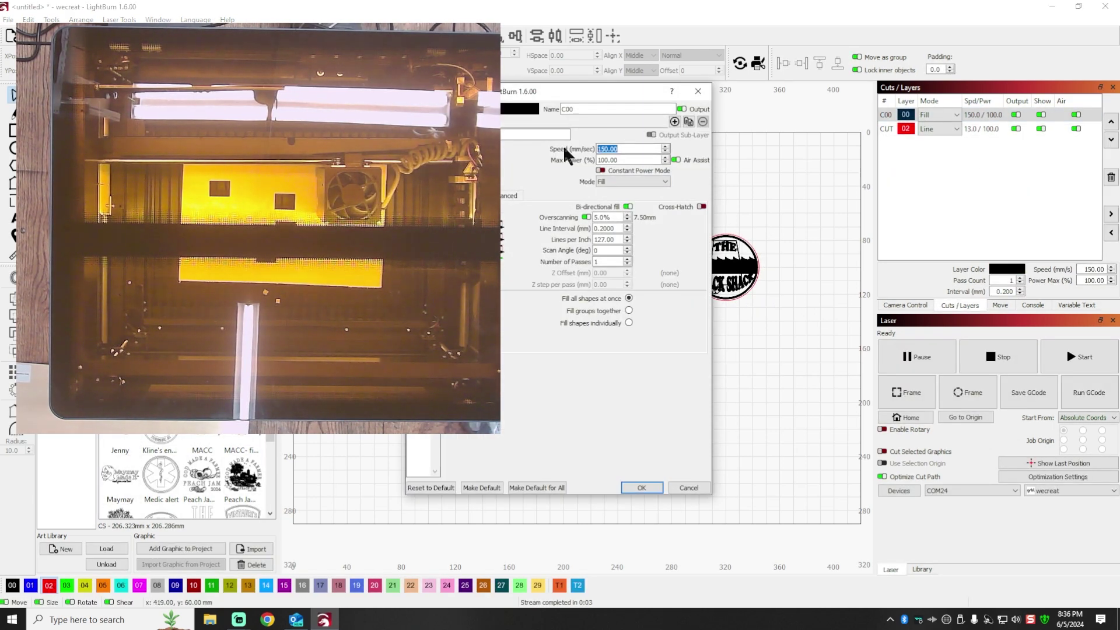
pyautogui.click(642, 487)
pyautogui.click(1075, 349)
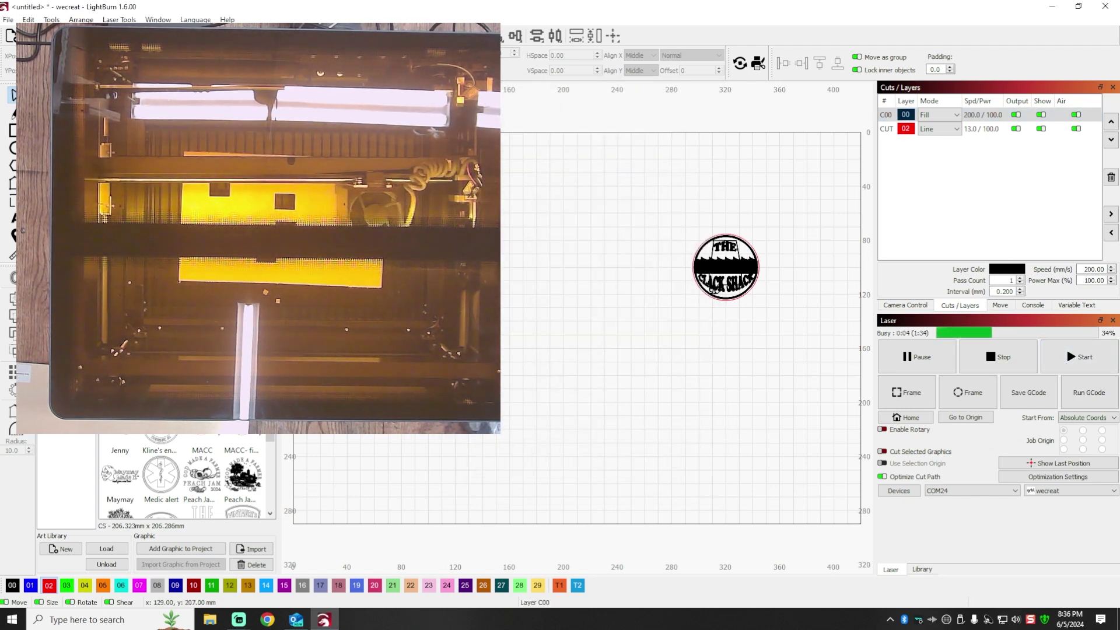